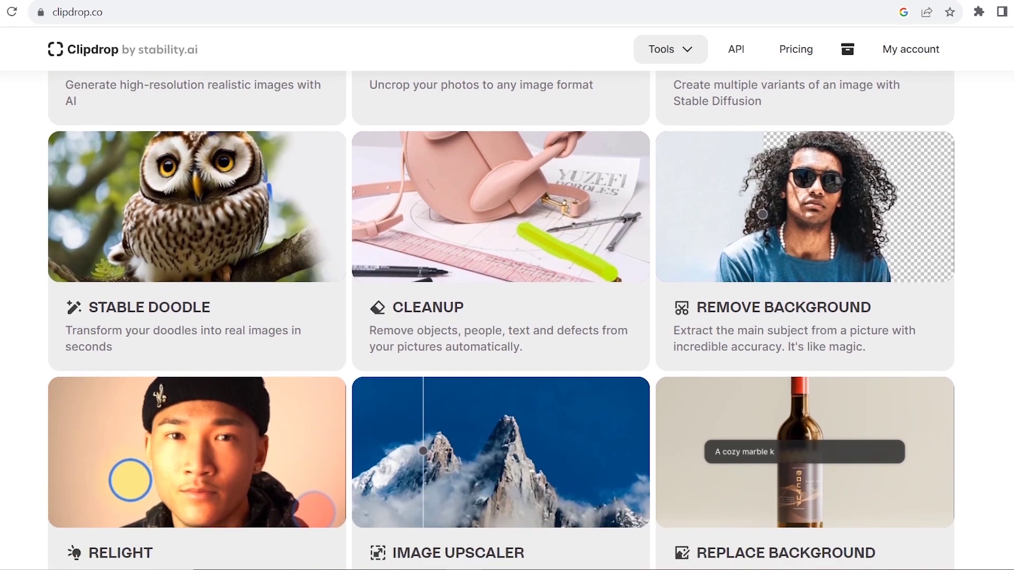
{"action": "scroll", "coordinate": [656, 281], "scroll_direction": "down", "scroll_amount": 1}
{"action": "scroll", "coordinate": [657, 281], "scroll_direction": "down", "scroll_amount": 1}
{"action": "scroll", "coordinate": [502, 321], "scroll_direction": "down", "scroll_amount": 2}
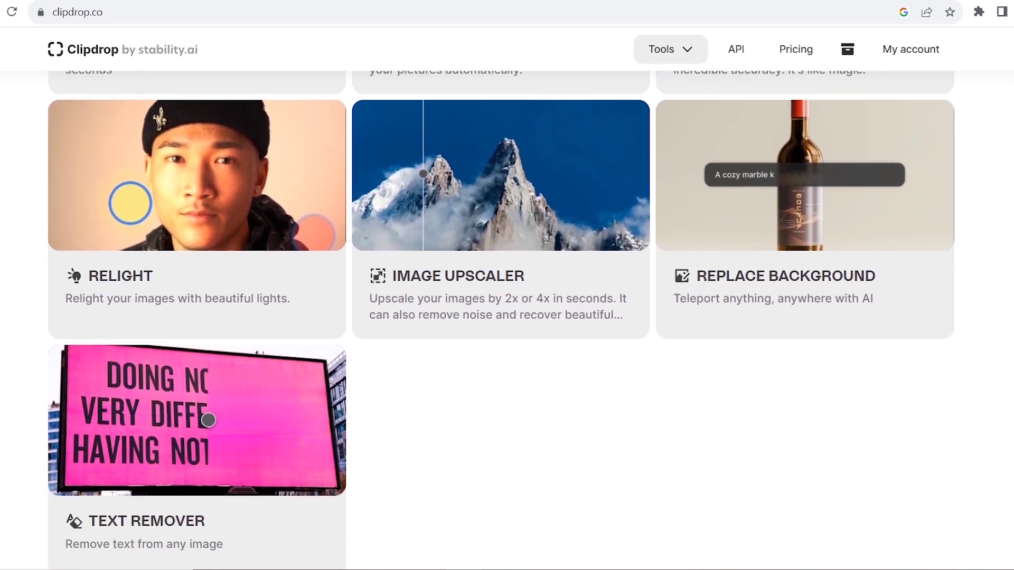
{"action": "scroll", "coordinate": [502, 320], "scroll_direction": "up", "scroll_amount": 2}
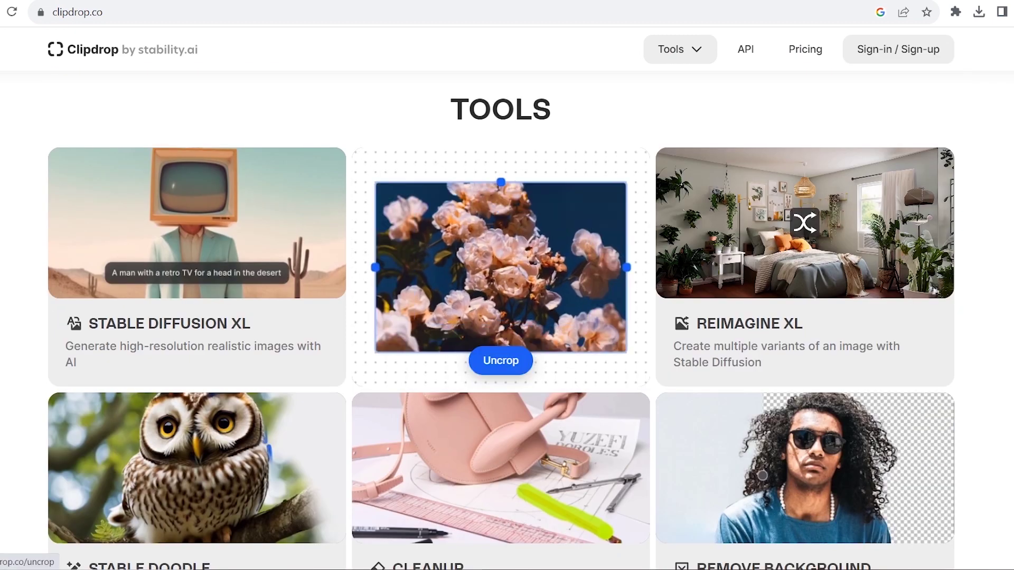
Widen the bedroom photo on both sides in Uncrop and browse the generated variants.
{"action": "left_click", "coordinate": [500, 267]}
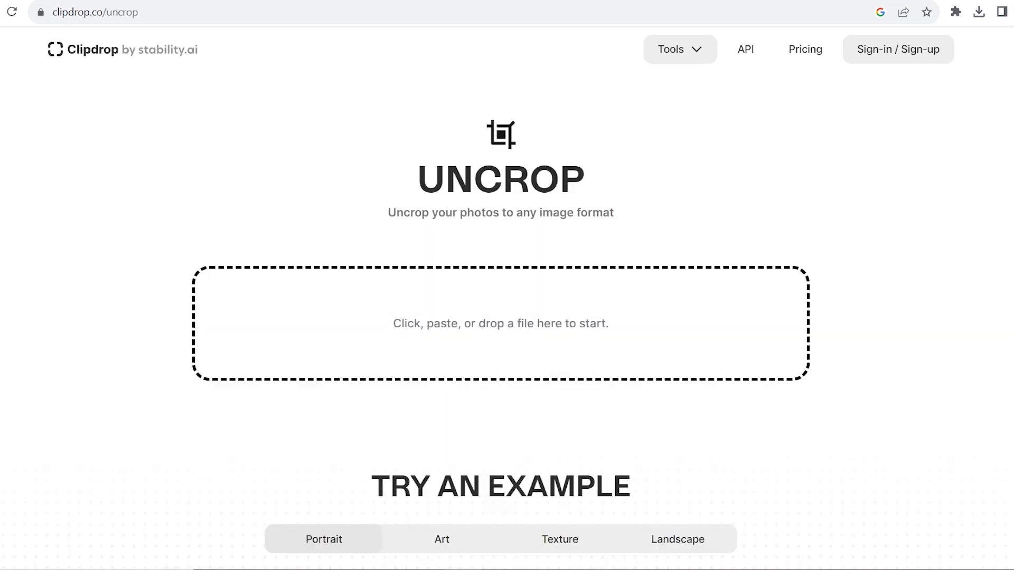
{"action": "left_click_drag", "start_coordinate": [498, 389], "coordinate": [494, 375]}
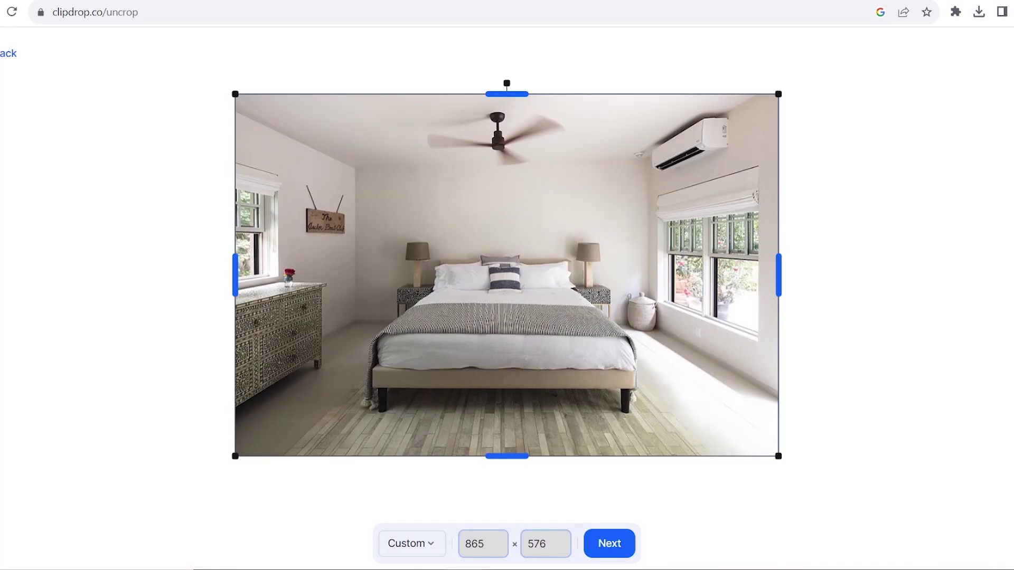
{"action": "left_click_drag", "start_coordinate": [779, 275], "coordinate": [863, 275]}
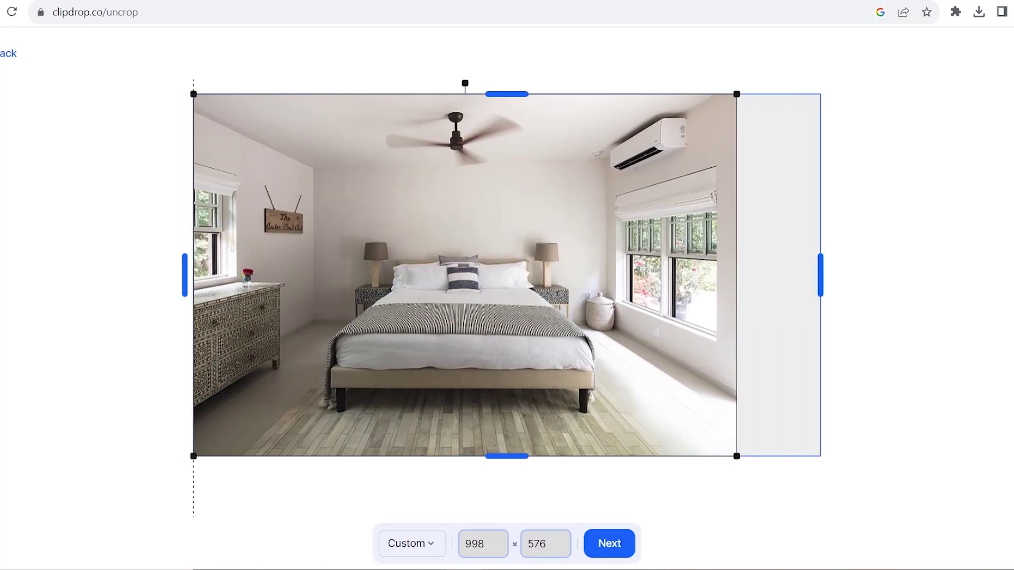
{"action": "left_click_drag", "start_coordinate": [184, 275], "coordinate": [168, 275]}
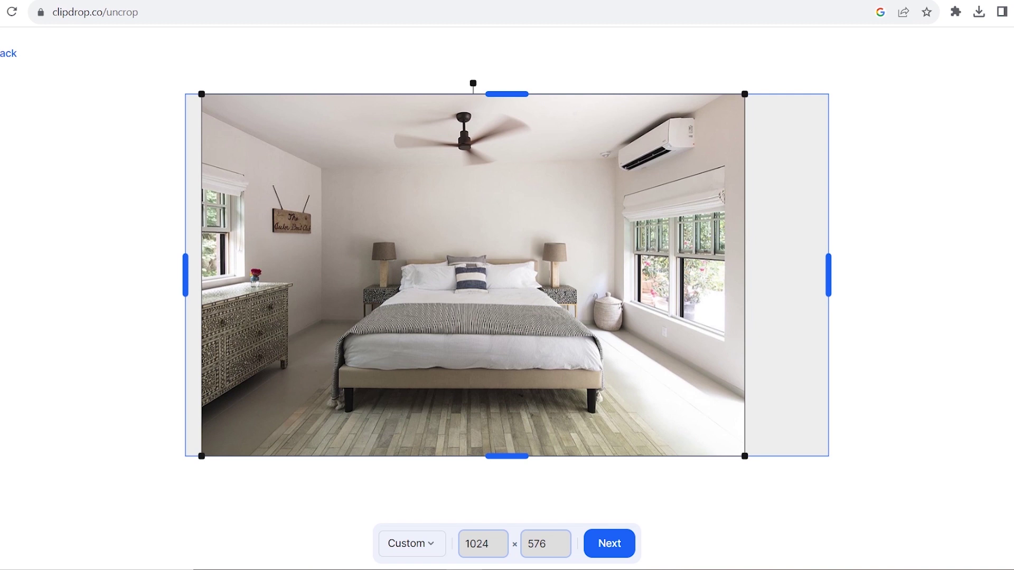
{"action": "left_click_drag", "start_coordinate": [829, 275], "coordinate": [813, 275]}
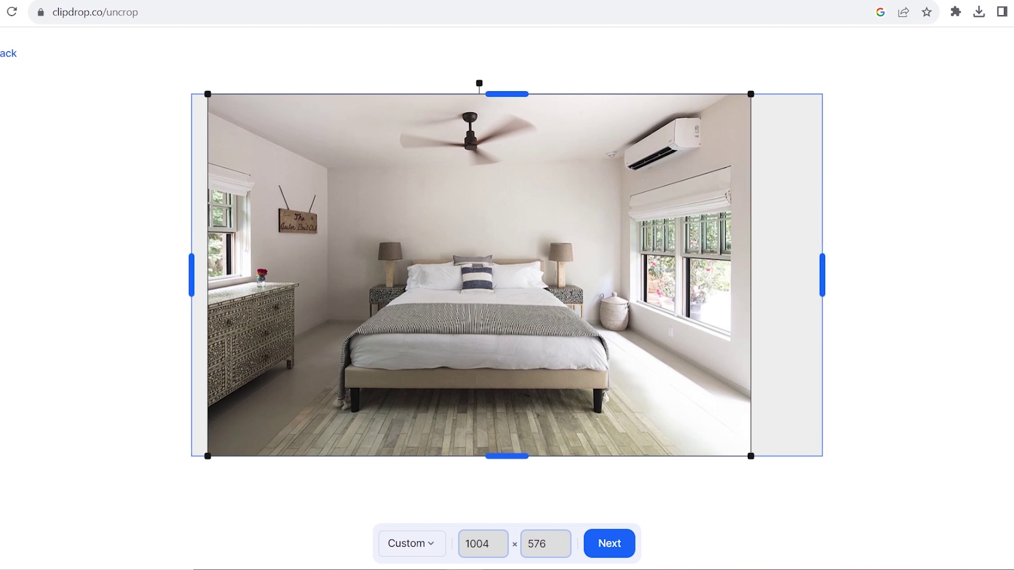
{"action": "left_click", "coordinate": [608, 543]}
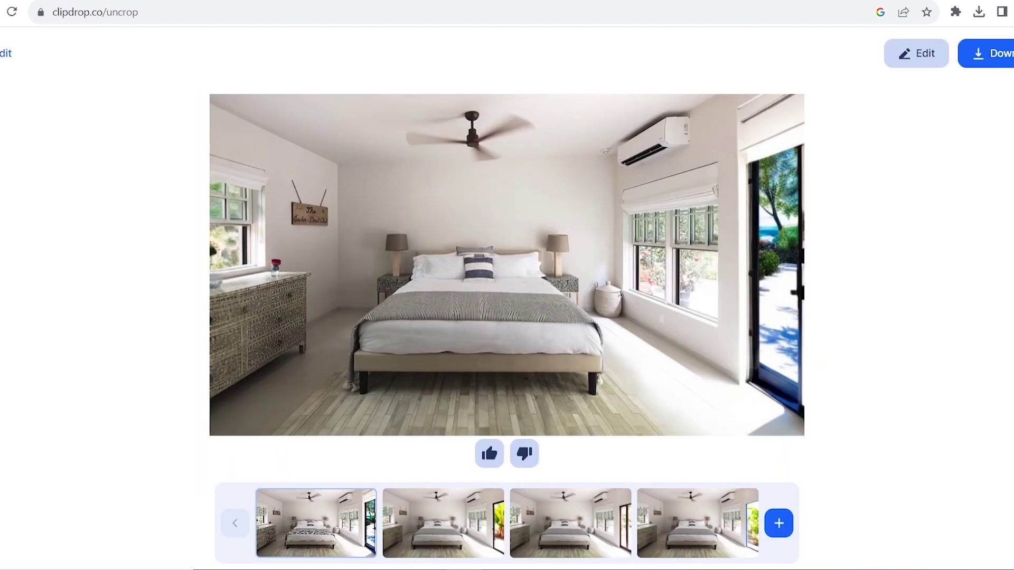
{"action": "key", "text": "Left"}
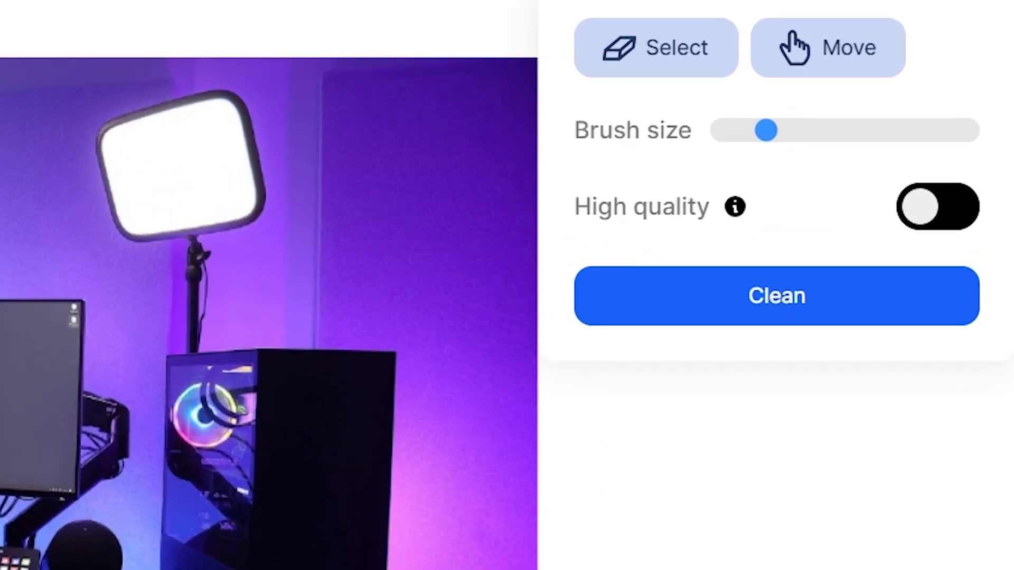
Zoom onto the desk, brush over the computer mouse, and download the cleaned photo.
{"action": "left_click", "coordinate": [828, 48]}
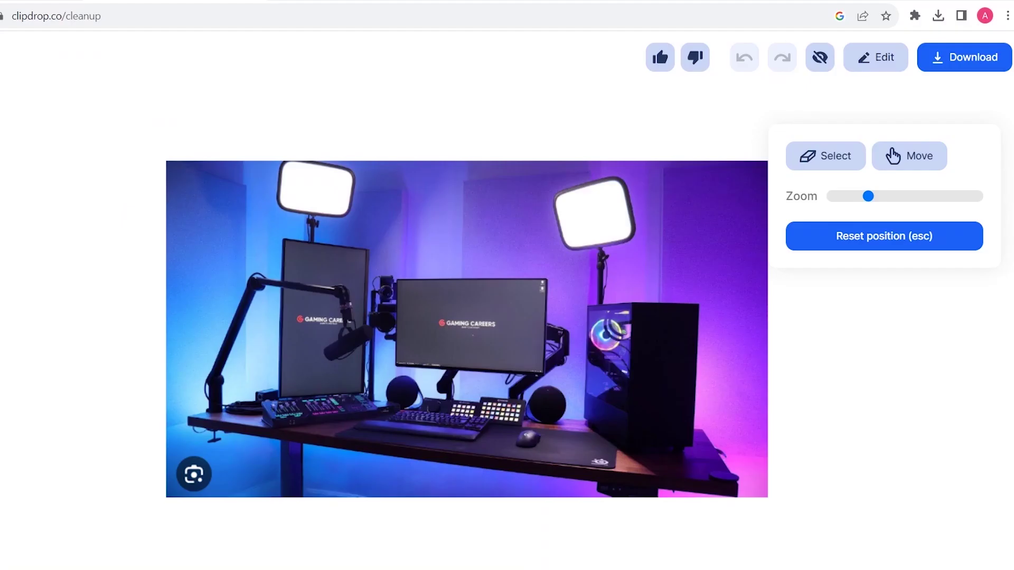
{"action": "scroll", "coordinate": [507, 325], "scroll_direction": "up", "scroll_amount": 5}
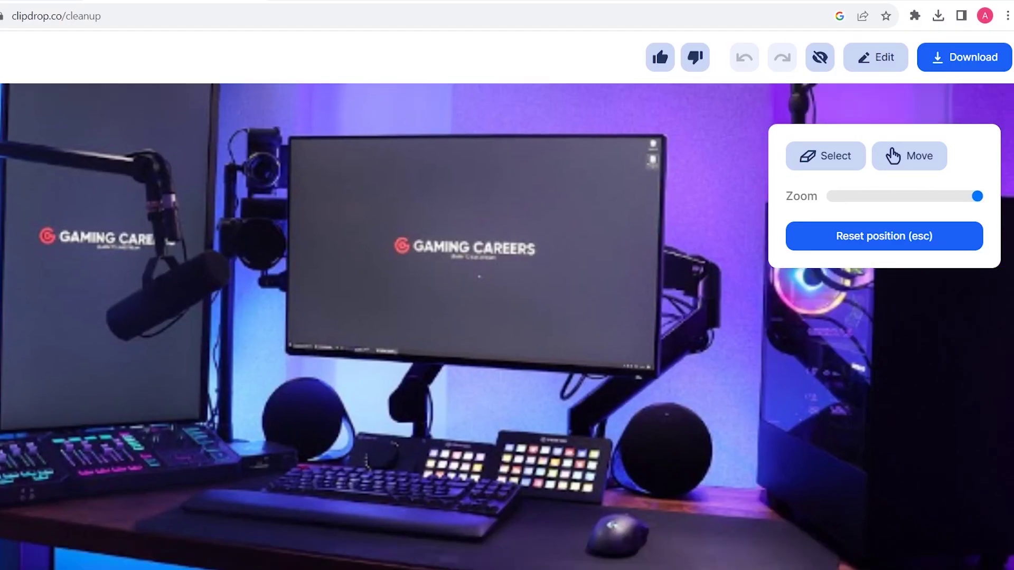
{"action": "left_click_drag", "start_coordinate": [507, 333], "coordinate": [500, 244]}
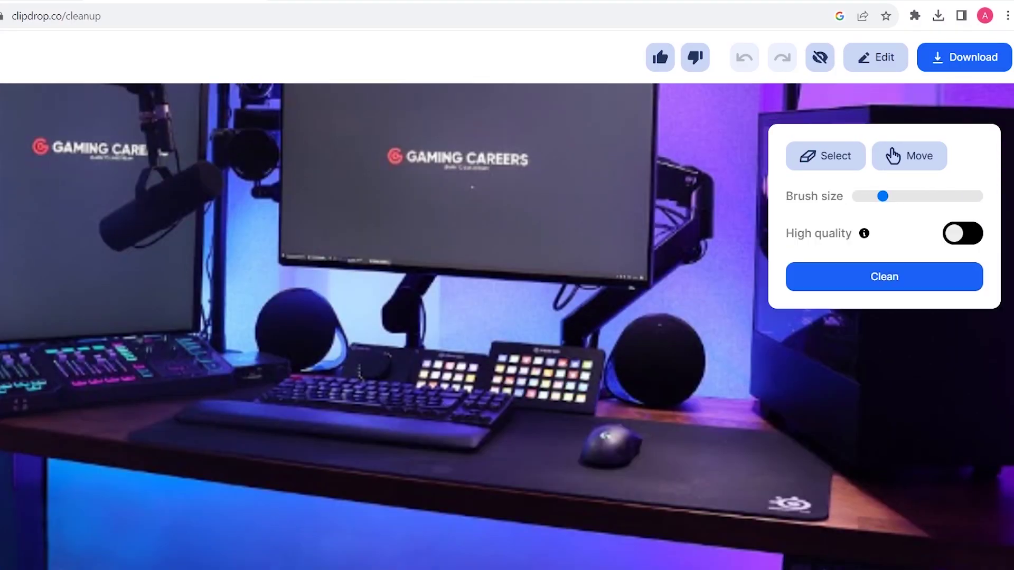
{"action": "left_click_drag", "start_coordinate": [626, 441], "coordinate": [638, 444]}
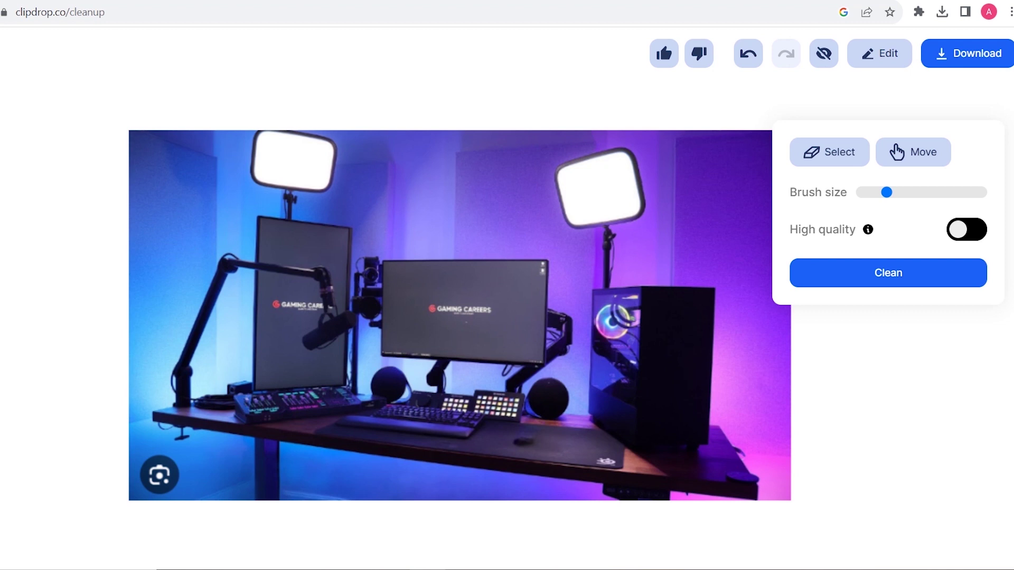
{"action": "left_click", "coordinate": [897, 151]}
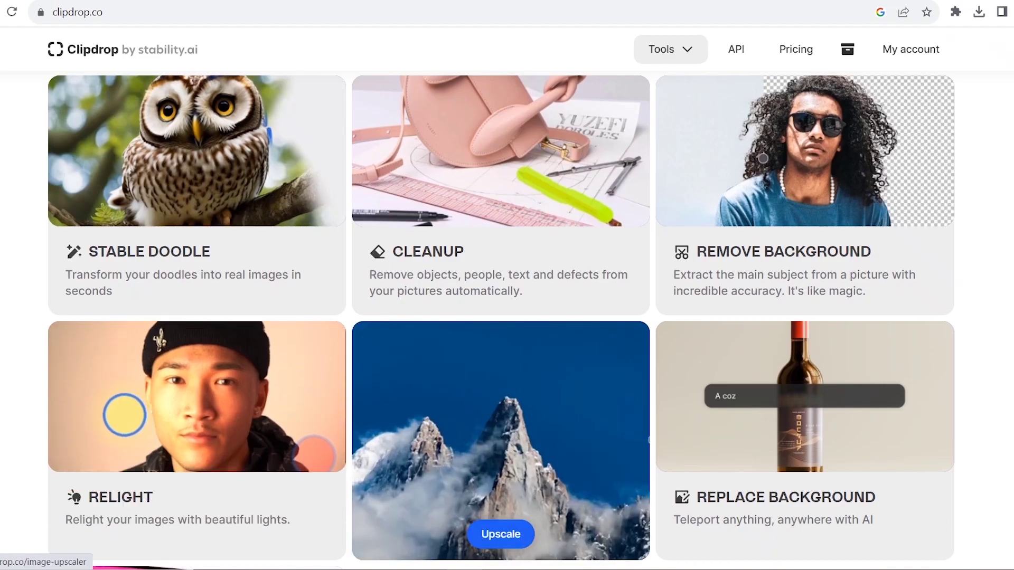
Drop a JPG file into Clipdrop's Image Upscaler card.
{"action": "left_click", "coordinate": [501, 535]}
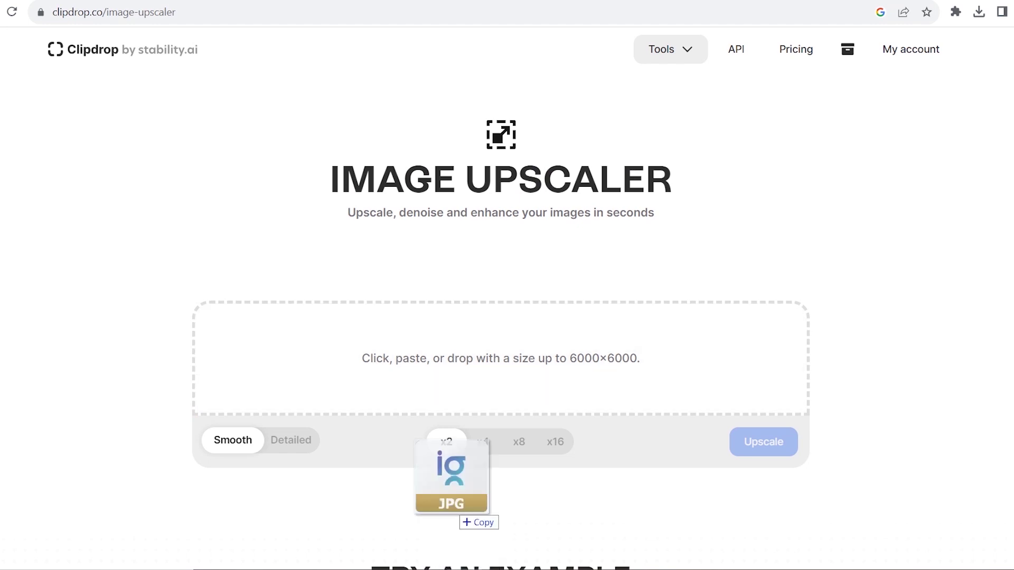
{"action": "left_click_drag", "start_coordinate": [463, 566], "coordinate": [460, 317]}
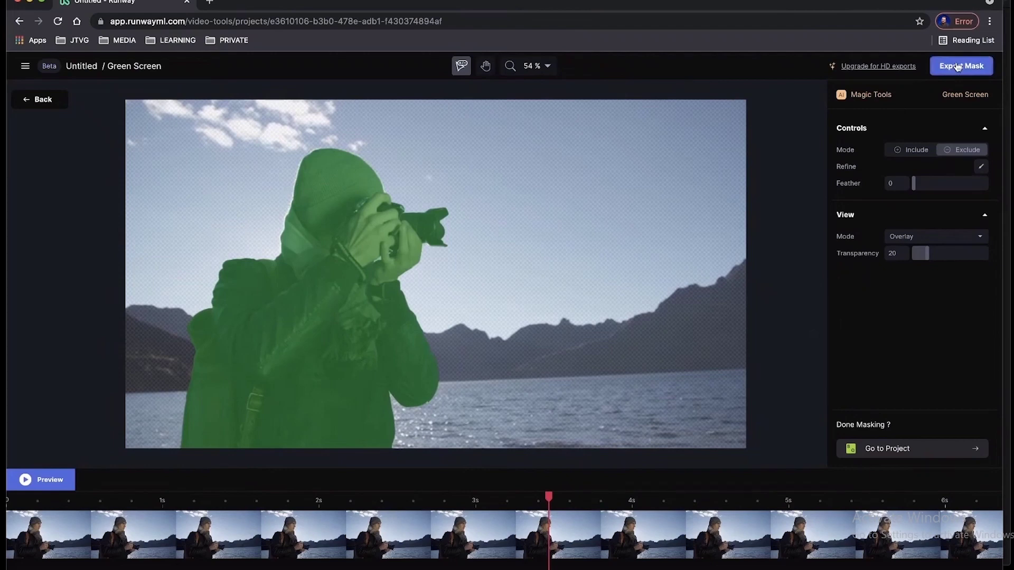
Load the photographer clip into Green Screen and submit the mask export.
{"action": "left_click", "coordinate": [958, 67]}
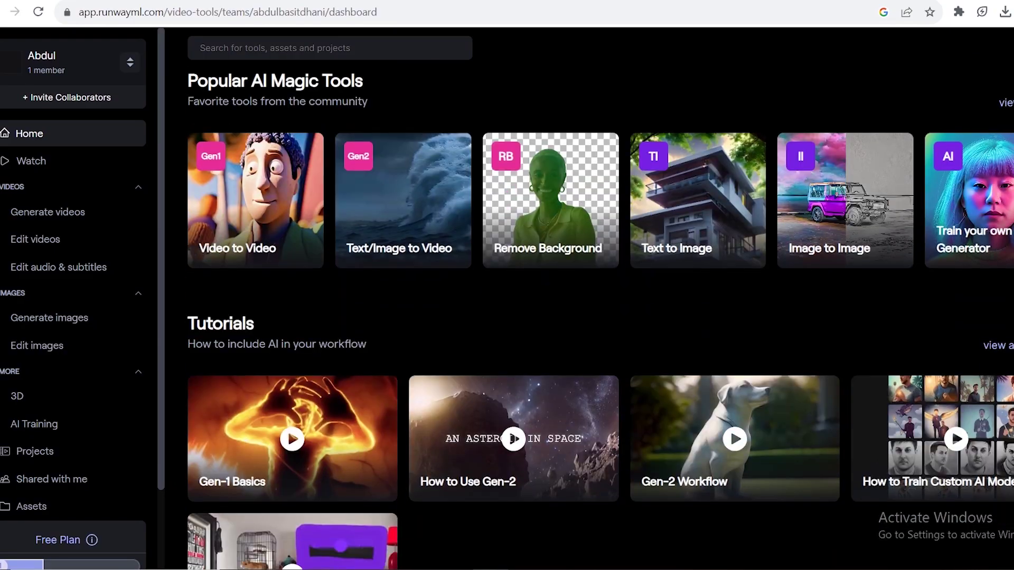
{"action": "scroll", "coordinate": [586, 317], "scroll_direction": "up", "scroll_amount": 2}
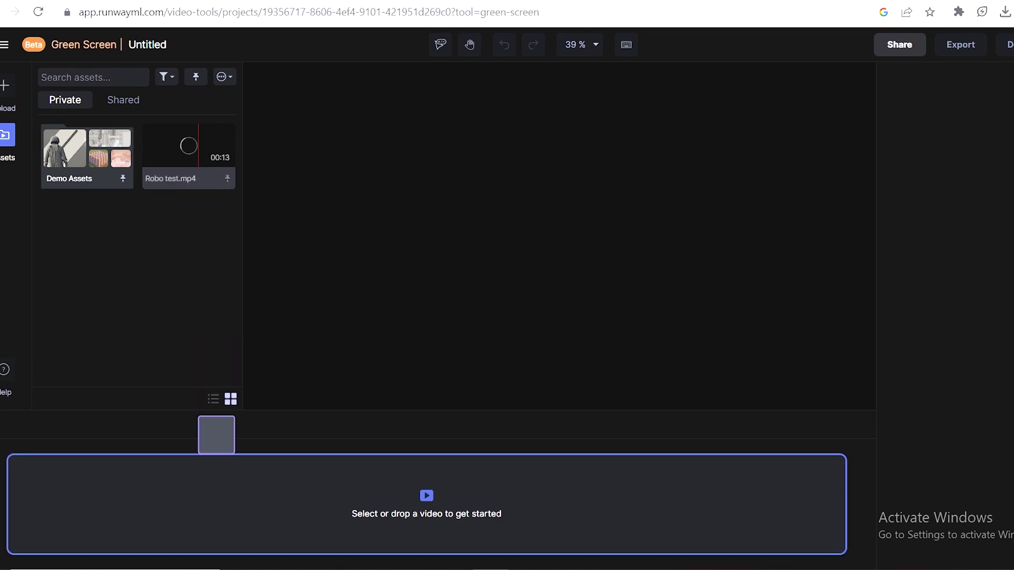
{"action": "left_click_drag", "start_coordinate": [214, 350], "coordinate": [200, 478]}
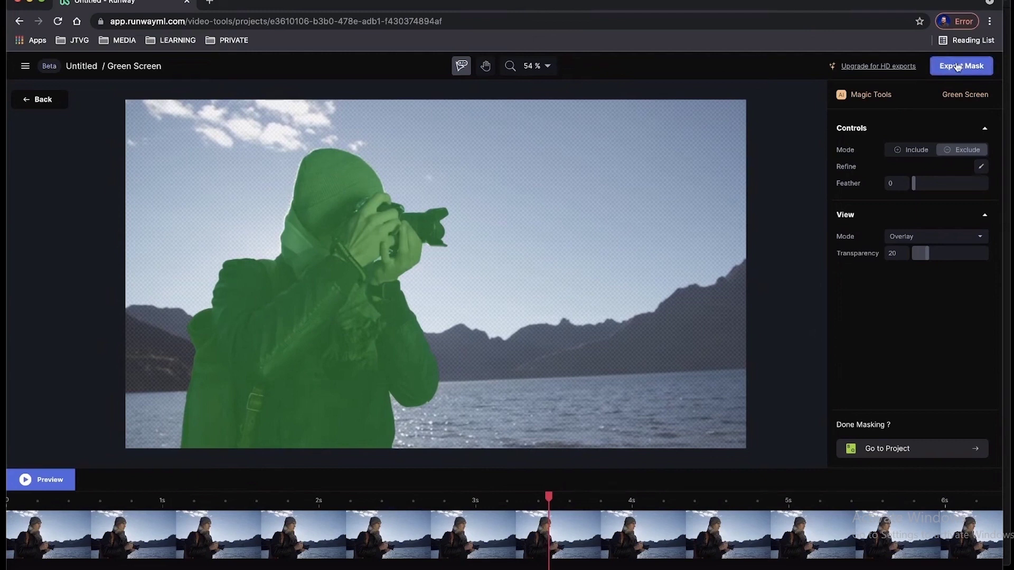
{"action": "left_click", "coordinate": [958, 67]}
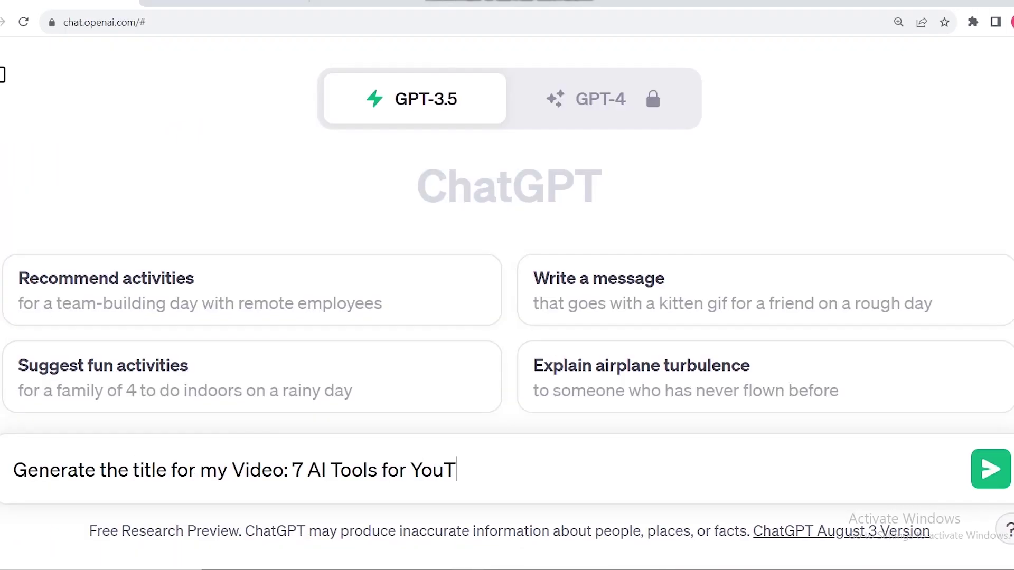
Get a title, then request 10 hook-style, fear-evoking titles for 7 AI Tools for YouTubers.
{"action": "key", "text": "Return"}
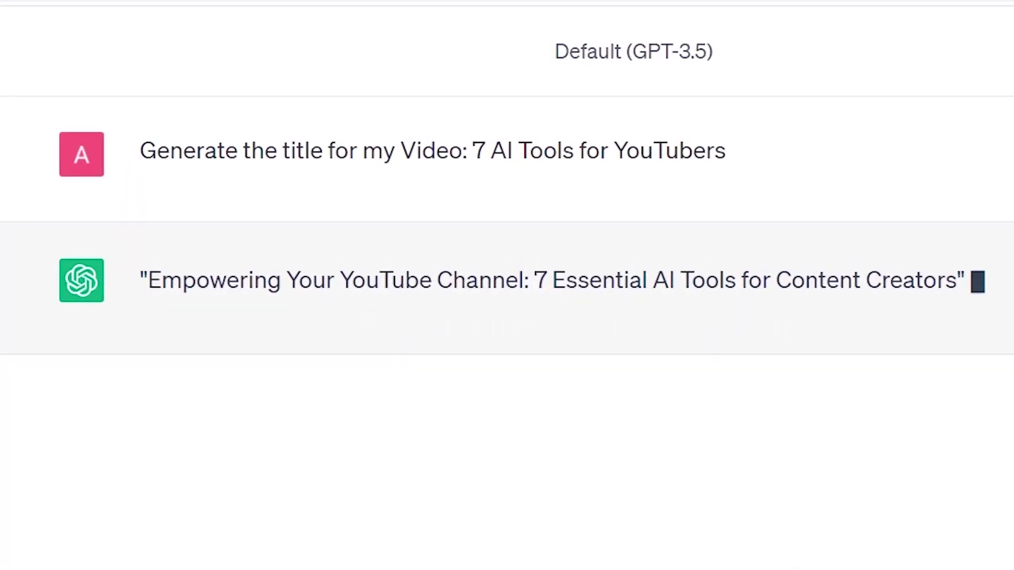
{"action": "mouse_move", "coordinate": [254, 280]}
{"action": "left_mouse_down"}
{"action": "mouse_move", "coordinate": [447, 192]}
{"action": "mouse_move", "coordinate": [605, 193]}
{"action": "left_mouse_up"}
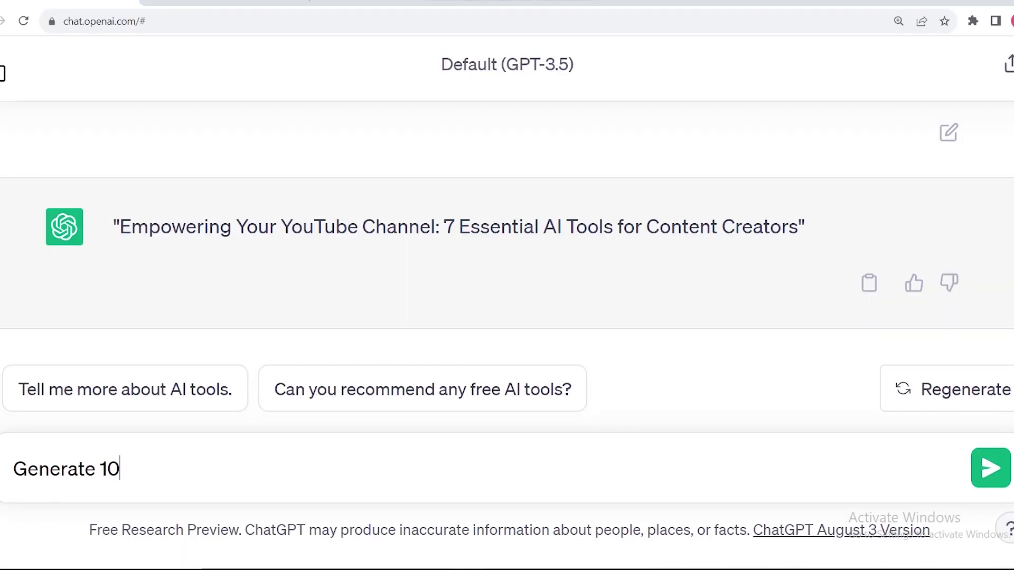
{"action": "type", "text": " interesting Titles for my Video: 7 AI Tools for Youtubers."}
{"action": "key", "text": "shift+Return"}
{"action": "type", "text": "Write the title in a way that hooks viewers and also evoke emotion like the emotion"}
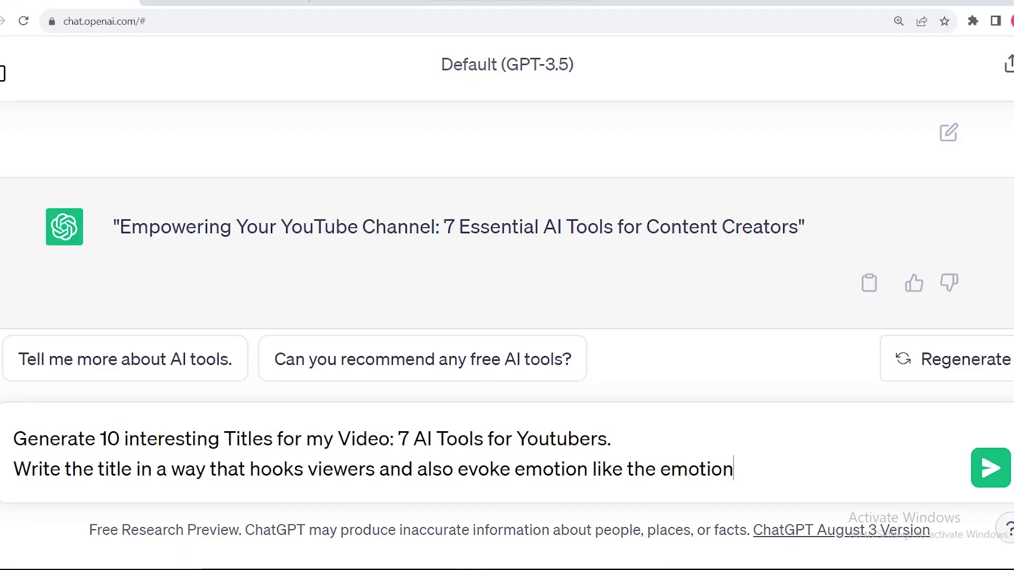
{"action": "type", "text": " of Fear"}
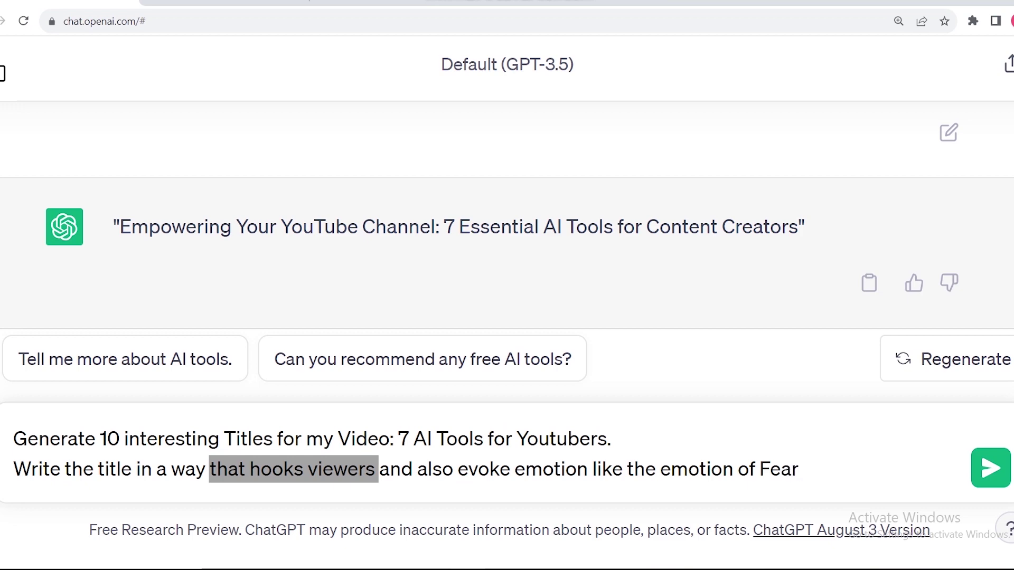
{"action": "key", "text": "Return"}
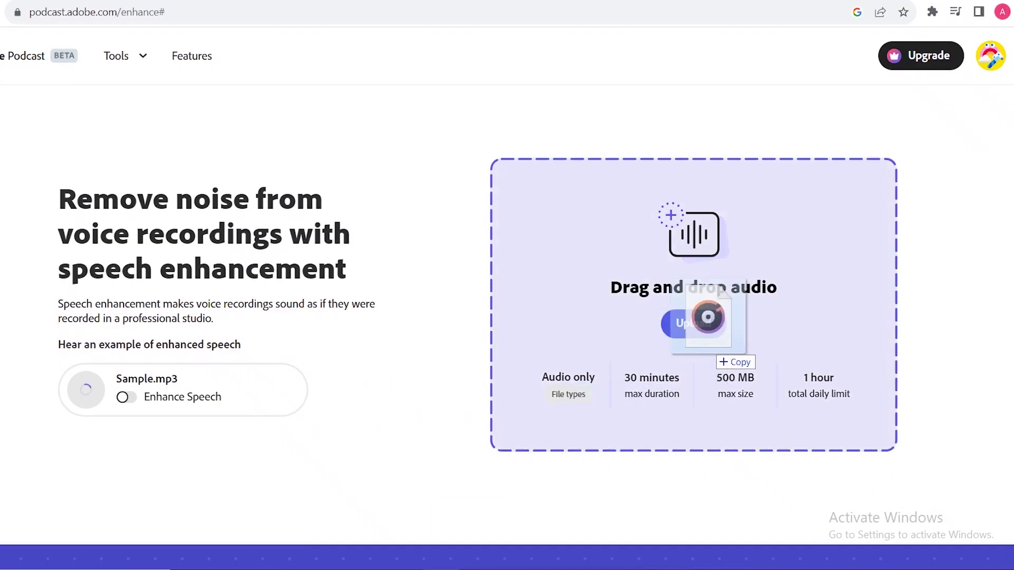
Upload the test.wav voice recording to Enhance Speech.
{"action": "left_click_drag", "start_coordinate": [469, 547], "coordinate": [703, 312]}
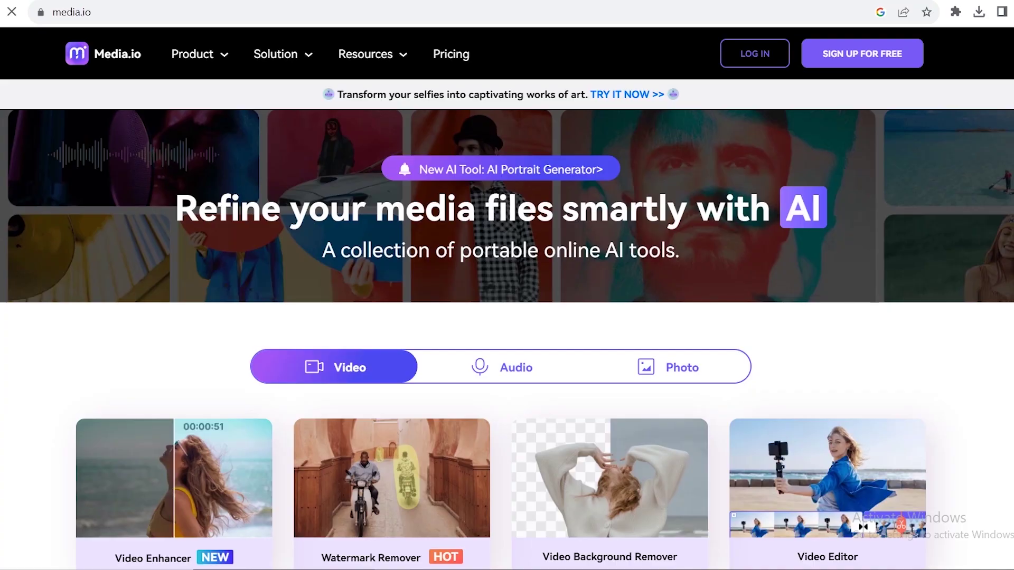
{"action": "scroll", "coordinate": [507, 299], "scroll_direction": "down", "scroll_amount": 3}
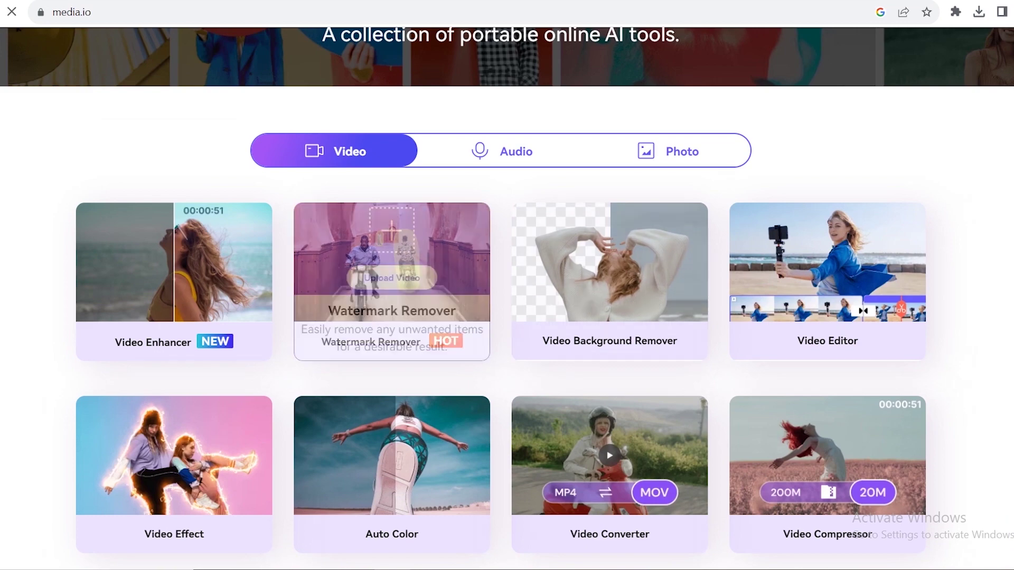
Choose the Watermark Remover card to launch AniEraser.
{"action": "left_click", "coordinate": [392, 317]}
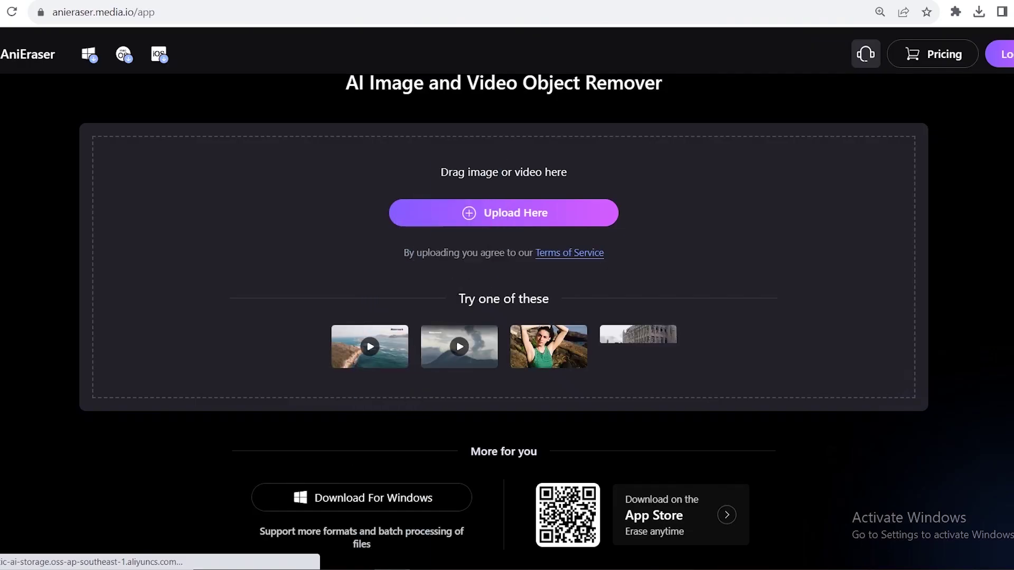
{"action": "scroll", "coordinate": [381, 270], "scroll_direction": "up", "scroll_amount": 2}
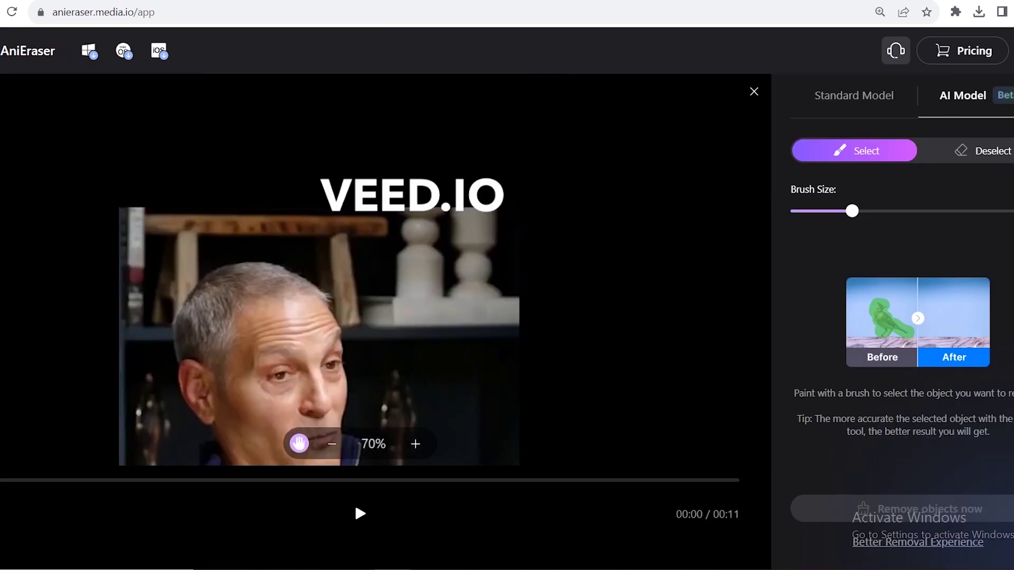
{"action": "scroll", "coordinate": [381, 269], "scroll_direction": "up", "scroll_amount": 3}
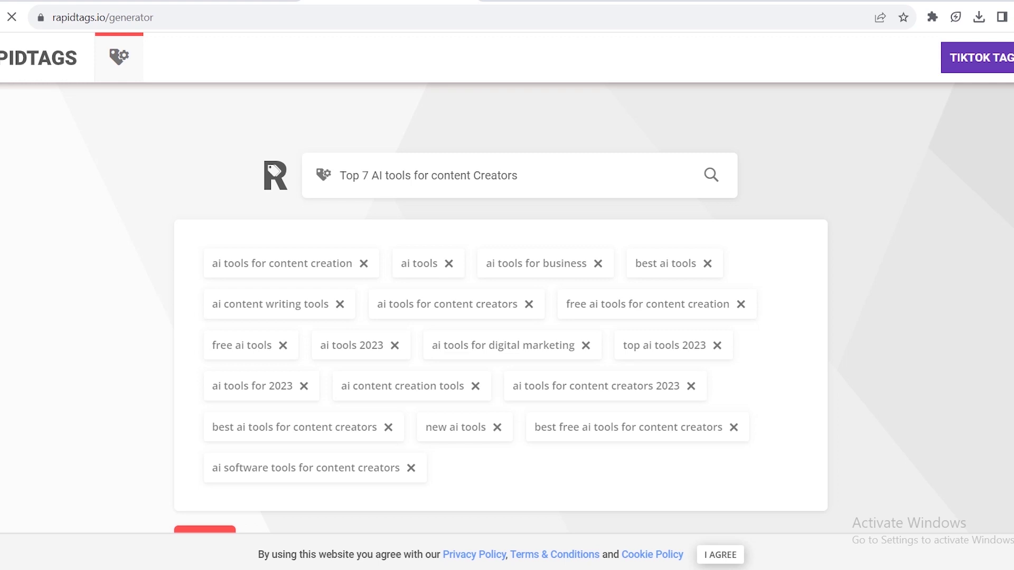
{"action": "scroll", "coordinate": [508, 317], "scroll_direction": "down", "scroll_amount": 1}
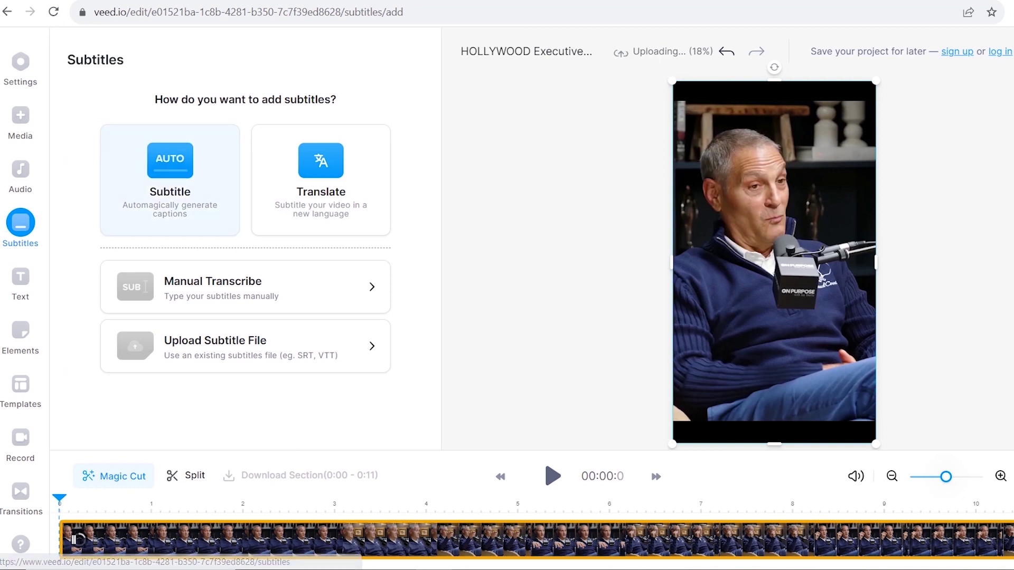
Create English Auto Subtitles for the interview clip and set their font to Anton.
{"action": "left_click", "coordinate": [169, 180]}
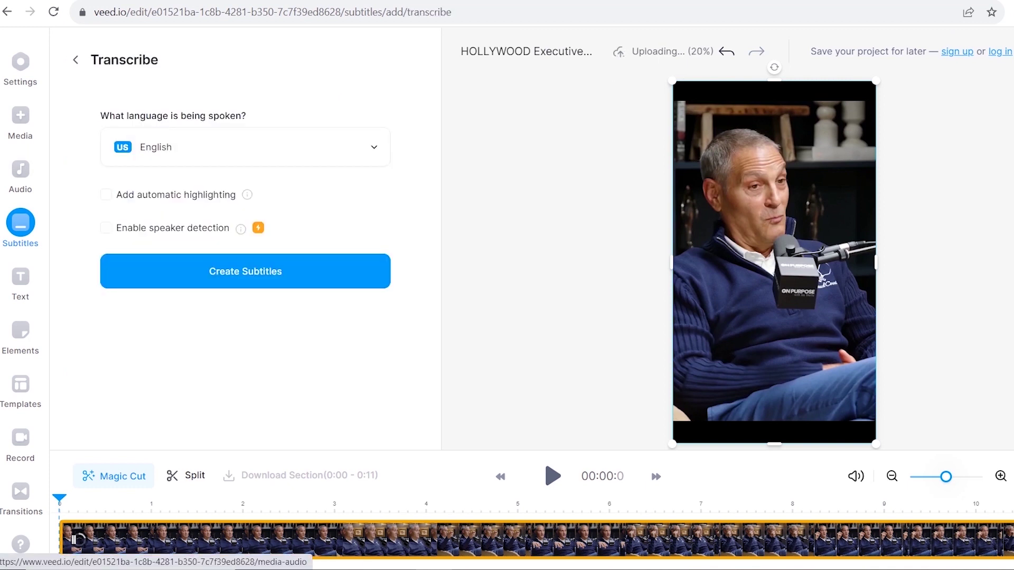
{"action": "left_click", "coordinate": [245, 270]}
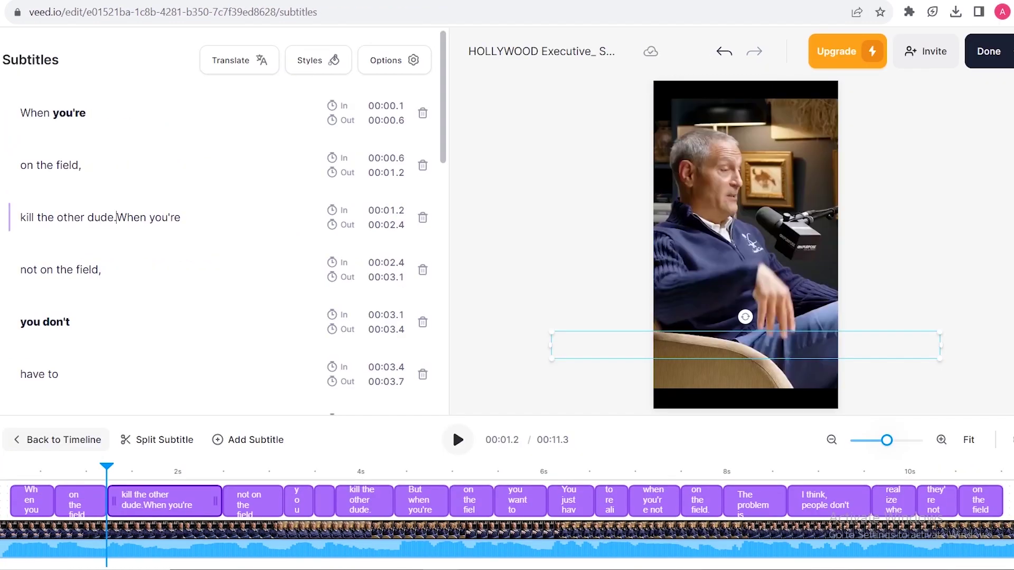
{"action": "scroll", "coordinate": [357, 254], "scroll_direction": "down", "scroll_amount": 3}
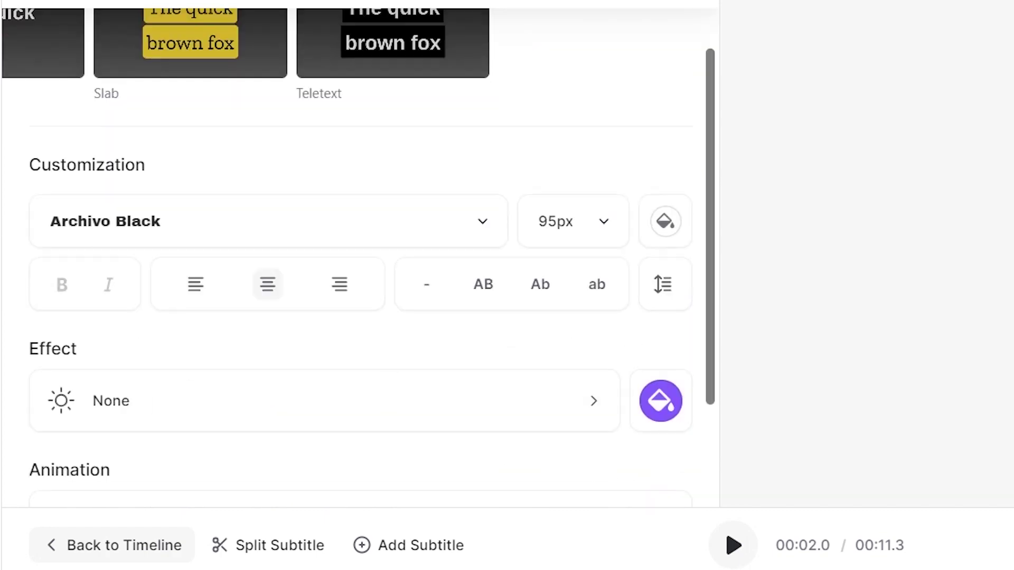
{"action": "left_click", "coordinate": [71, 535]}
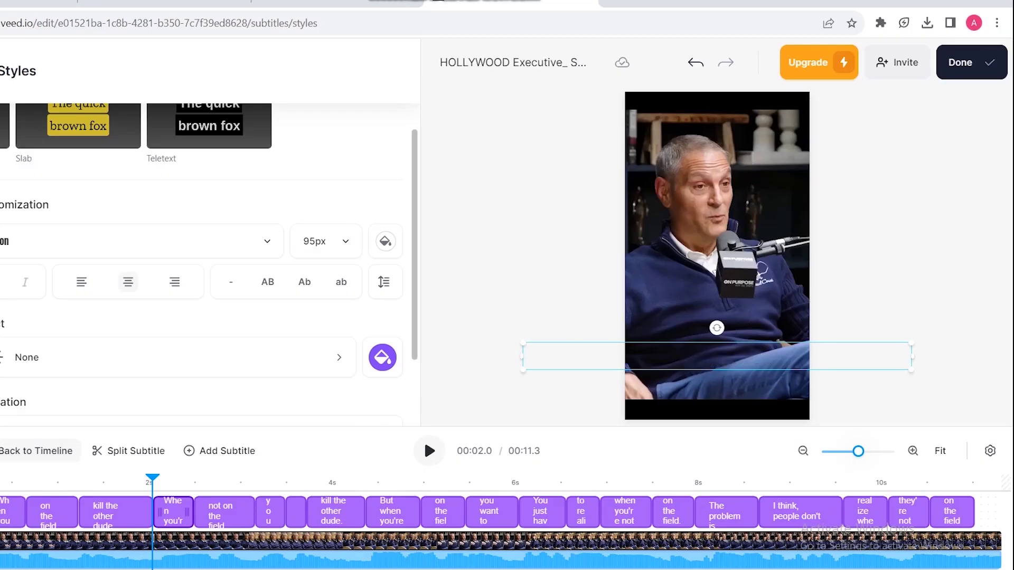